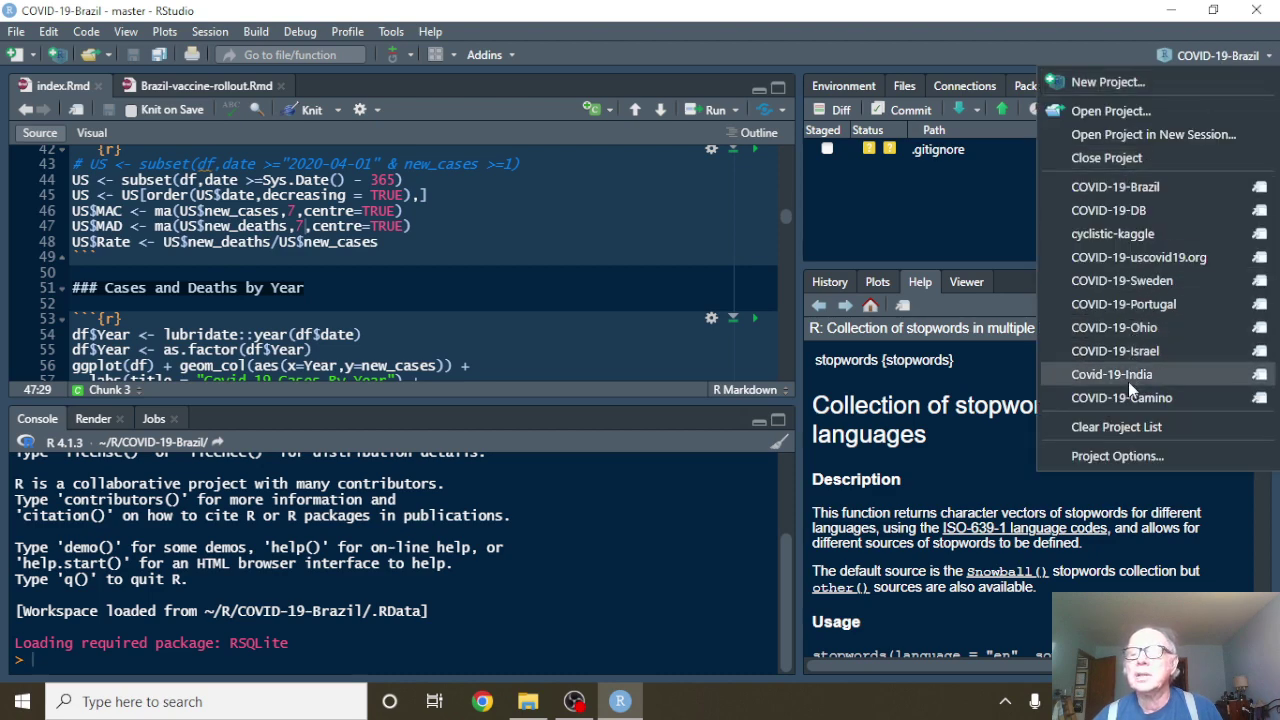
# - Open the COVID-19-Camino project and place its window, reduced from full screen, beside the stream chat
pyautogui.click(1128, 397)
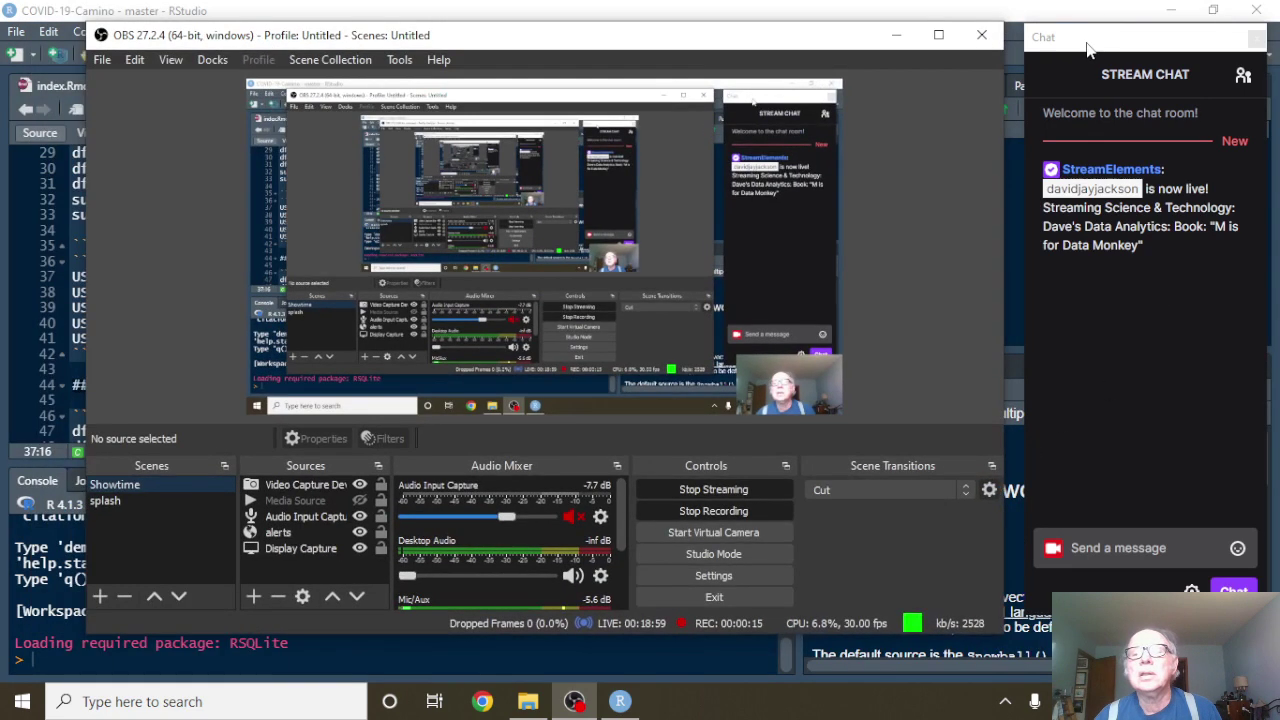
pyautogui.click(622, 704)
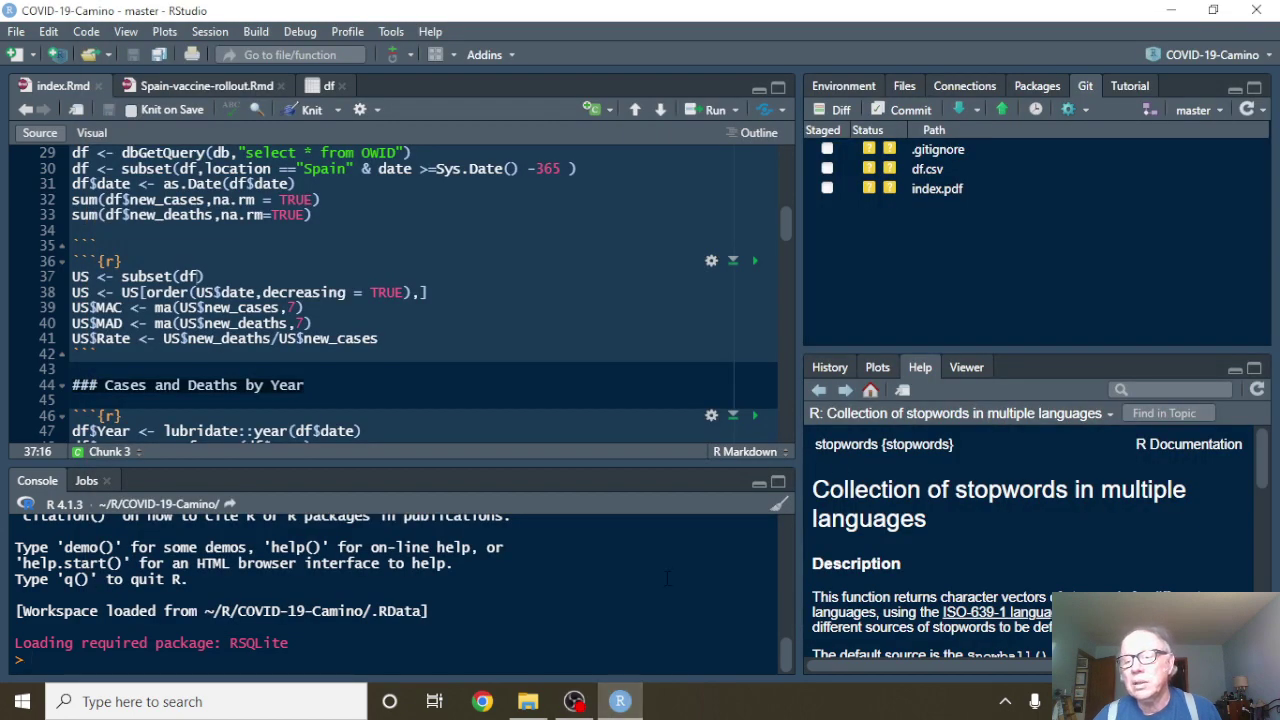
pyautogui.click(1213, 9)
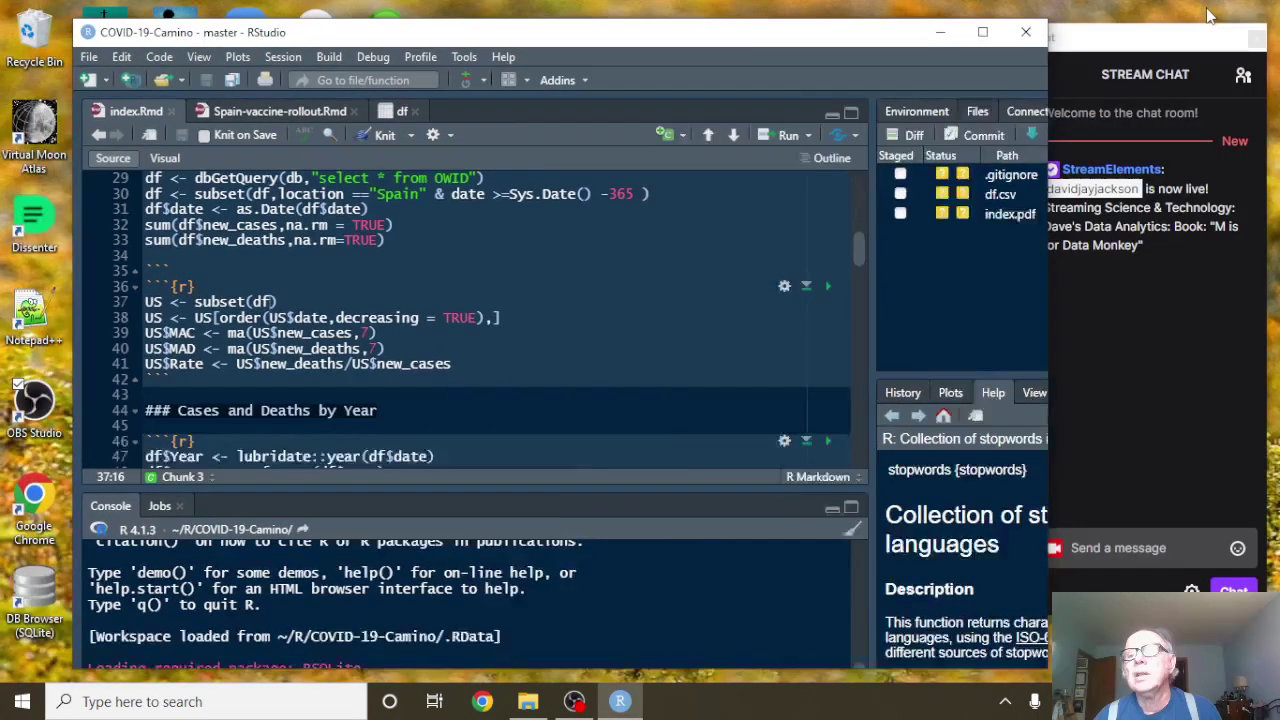
pyautogui.moveTo(770, 43); pyautogui.dragTo(711, 32)
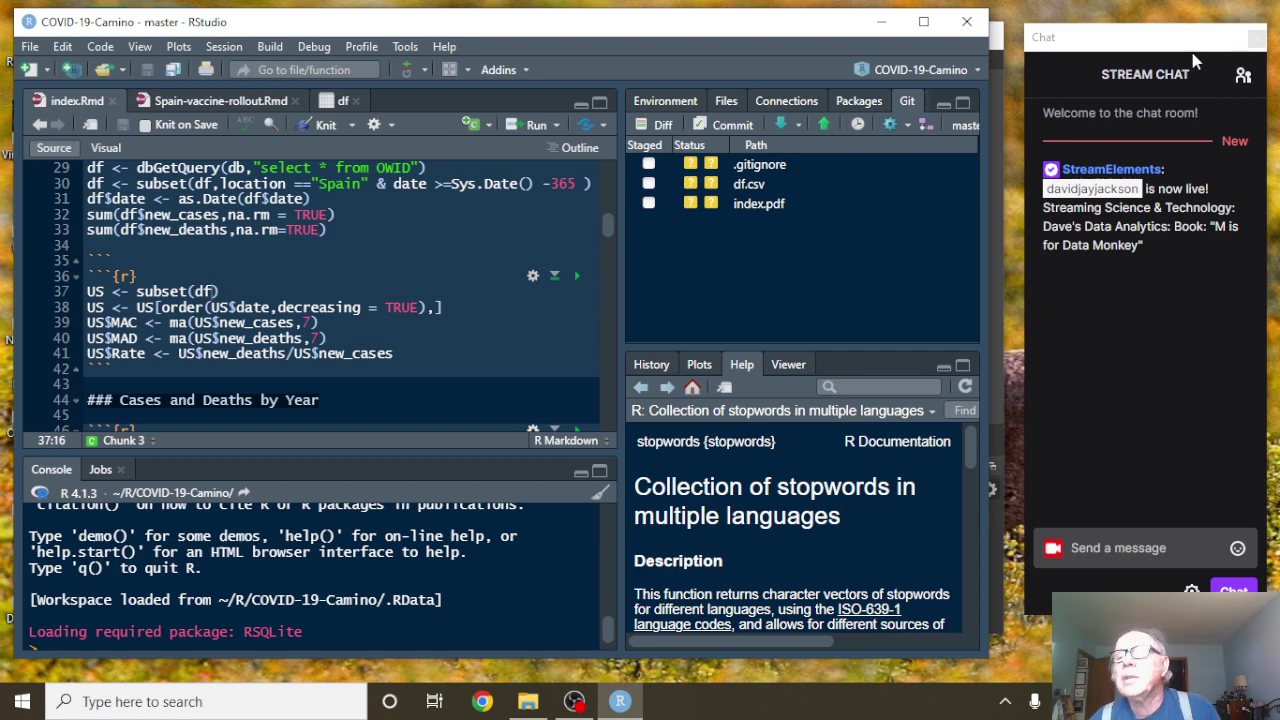
# - Check the list of users in the stream chat, close it and return to RStudio
pyautogui.click(1240, 80)
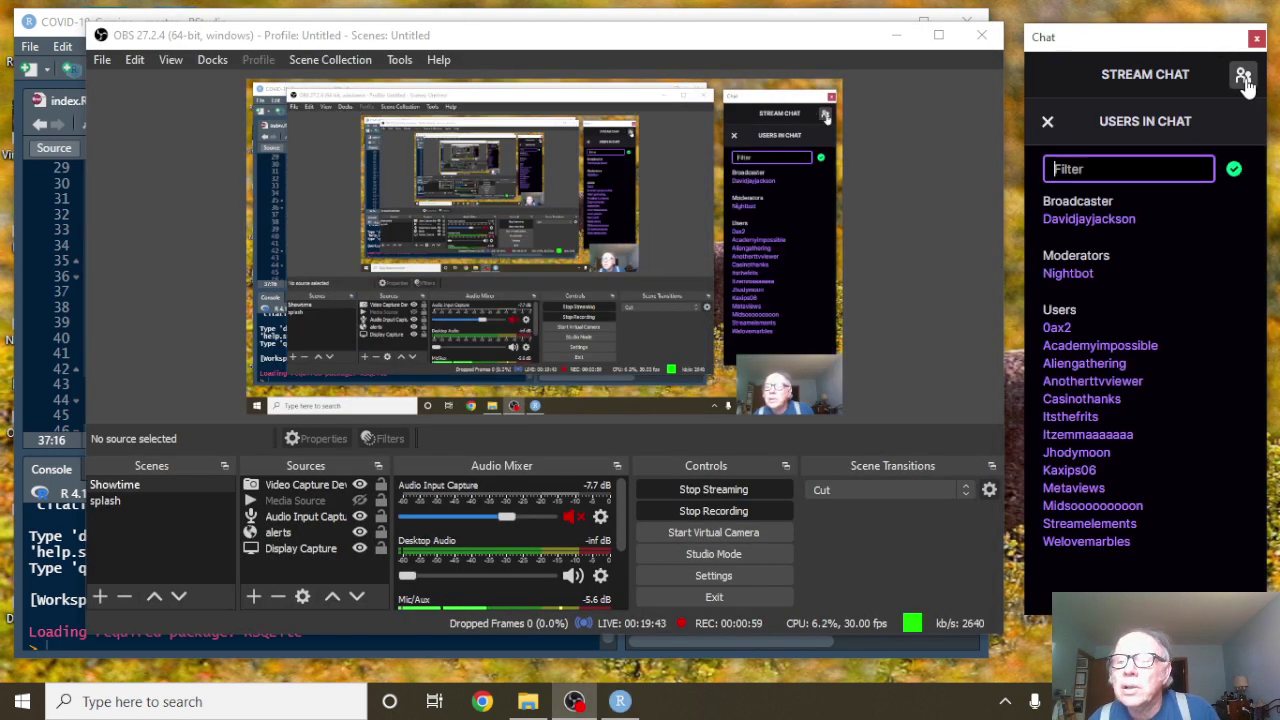
pyautogui.click(1243, 78)
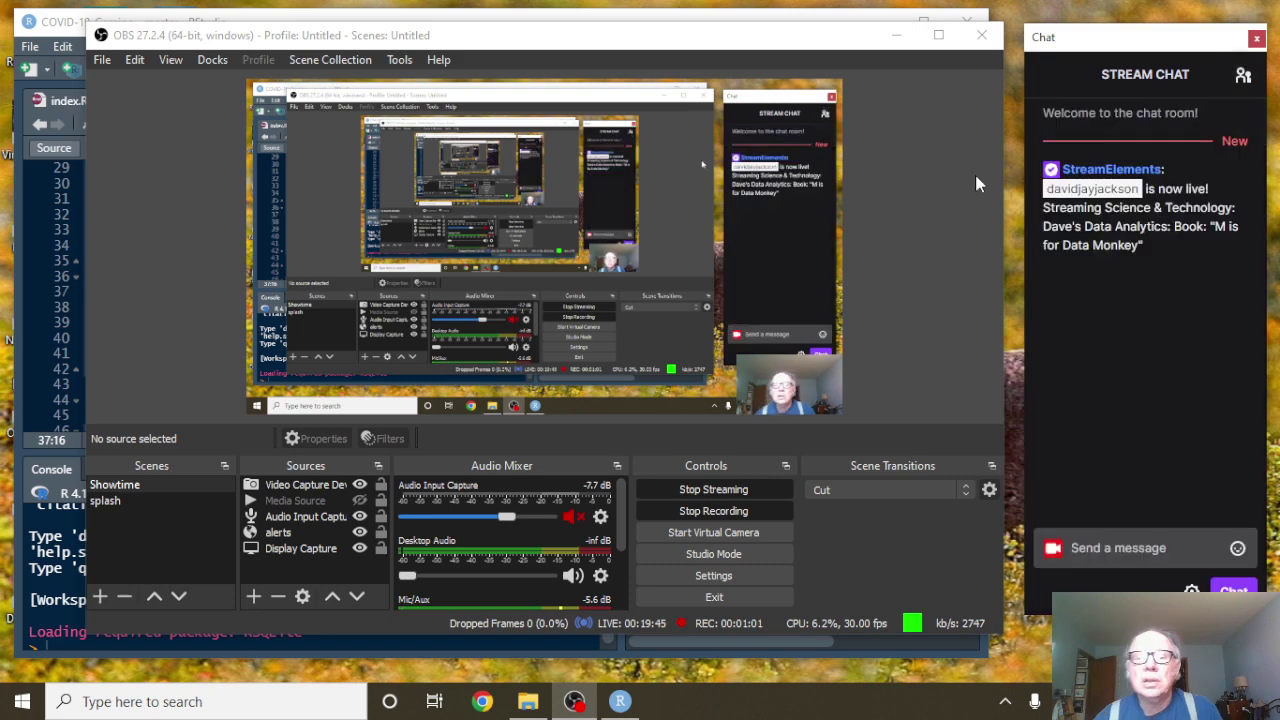
pyautogui.click(620, 701)
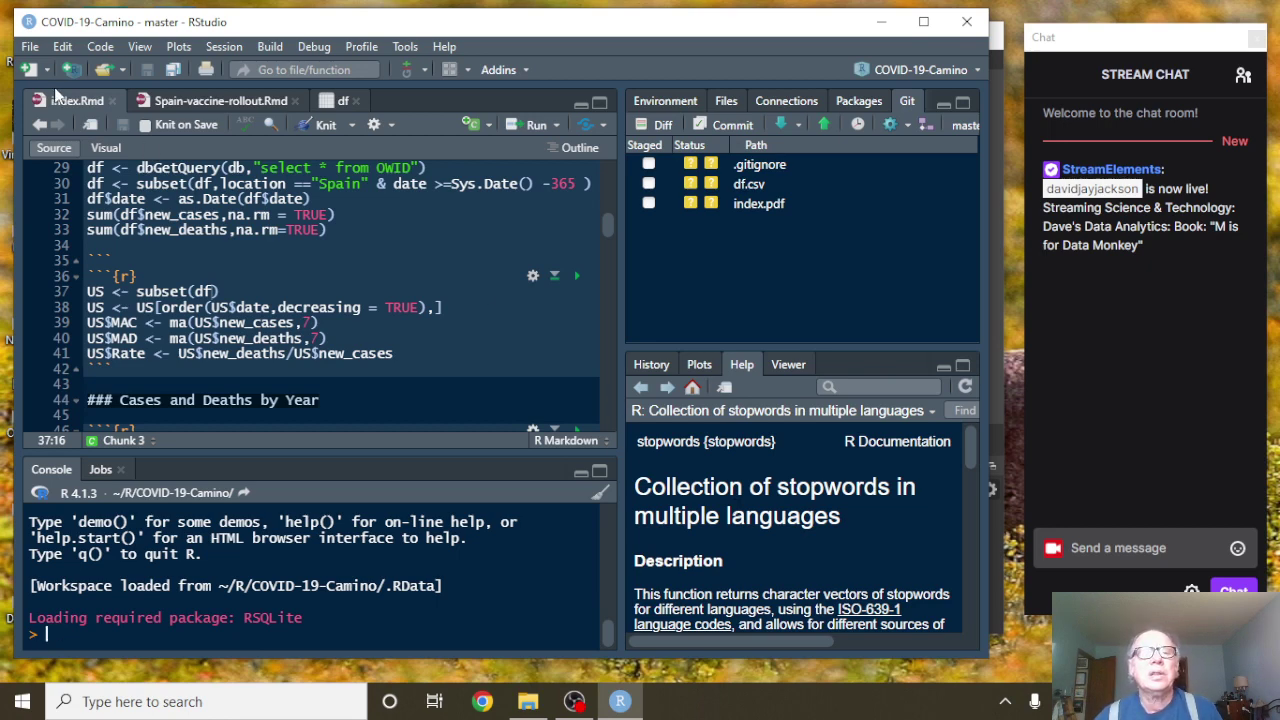
# - Knit index.Rmd to HTML and review the report's totals and yearly cases and deaths charts for Spain
pyautogui.click(324, 127)
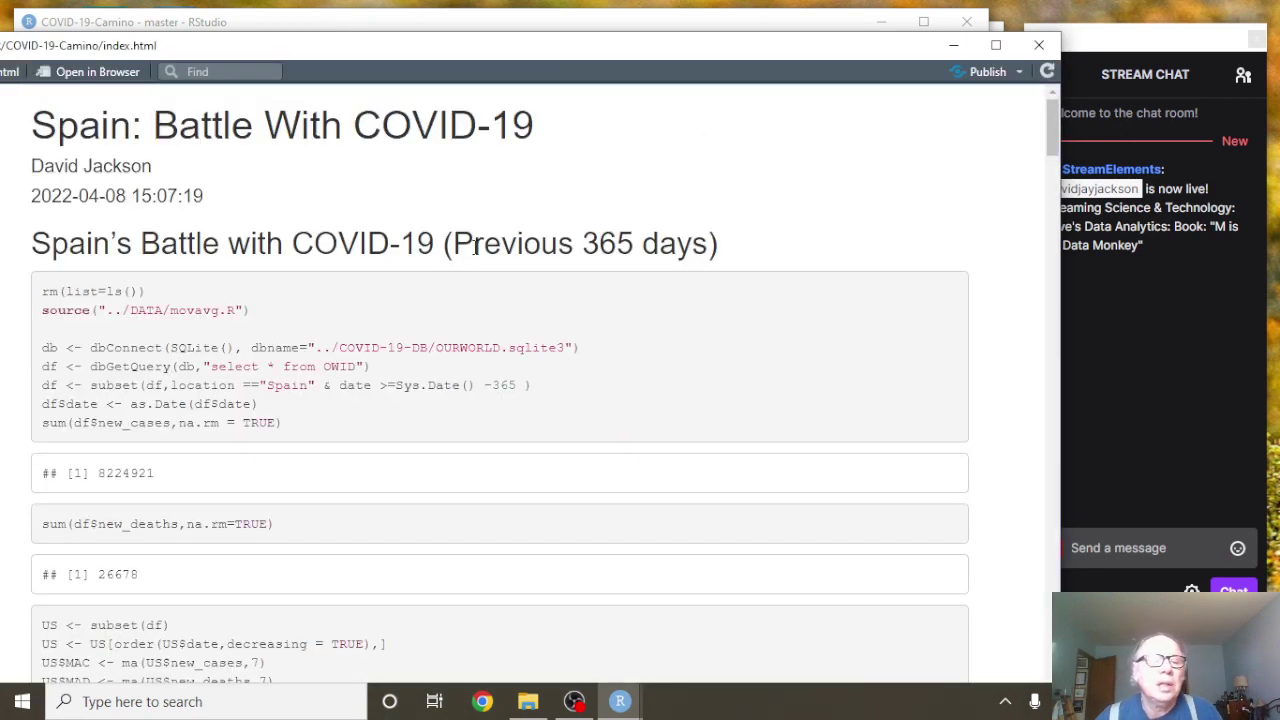
pyautogui.scroll(-1, 460, 220)
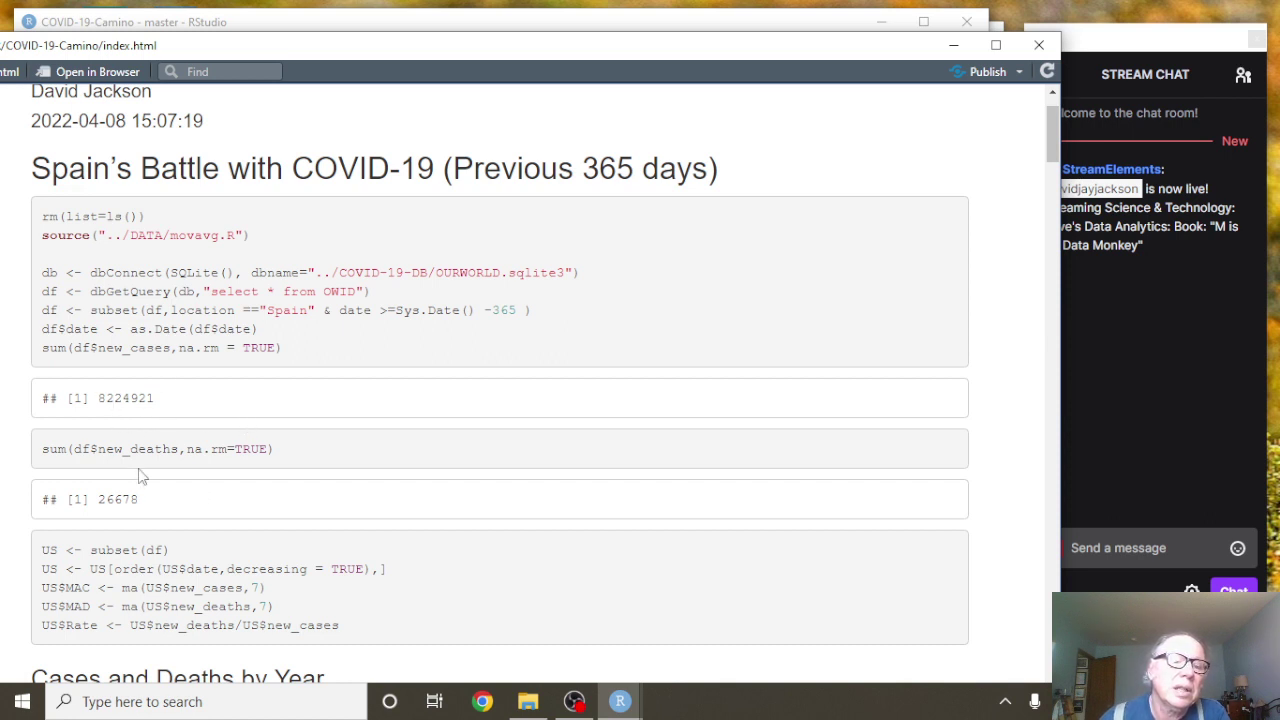
pyautogui.scroll(-1, 247, 487)
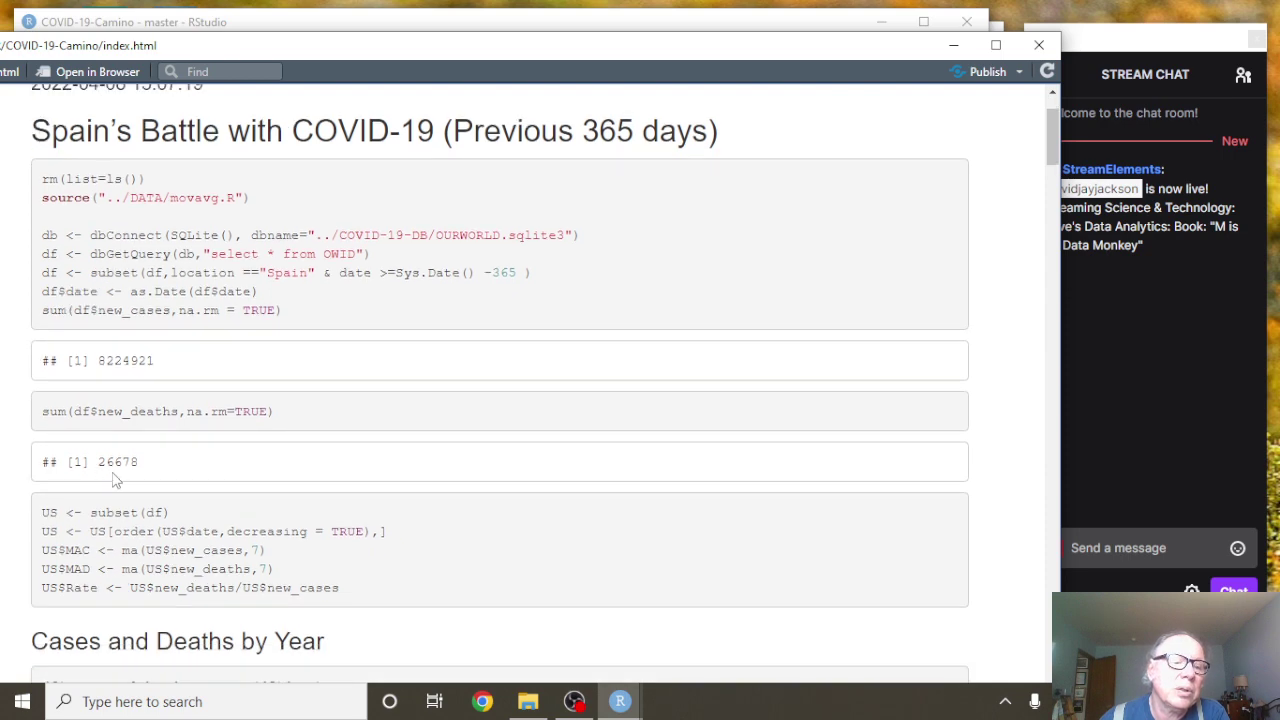
pyautogui.scroll(-3, 557, 455)
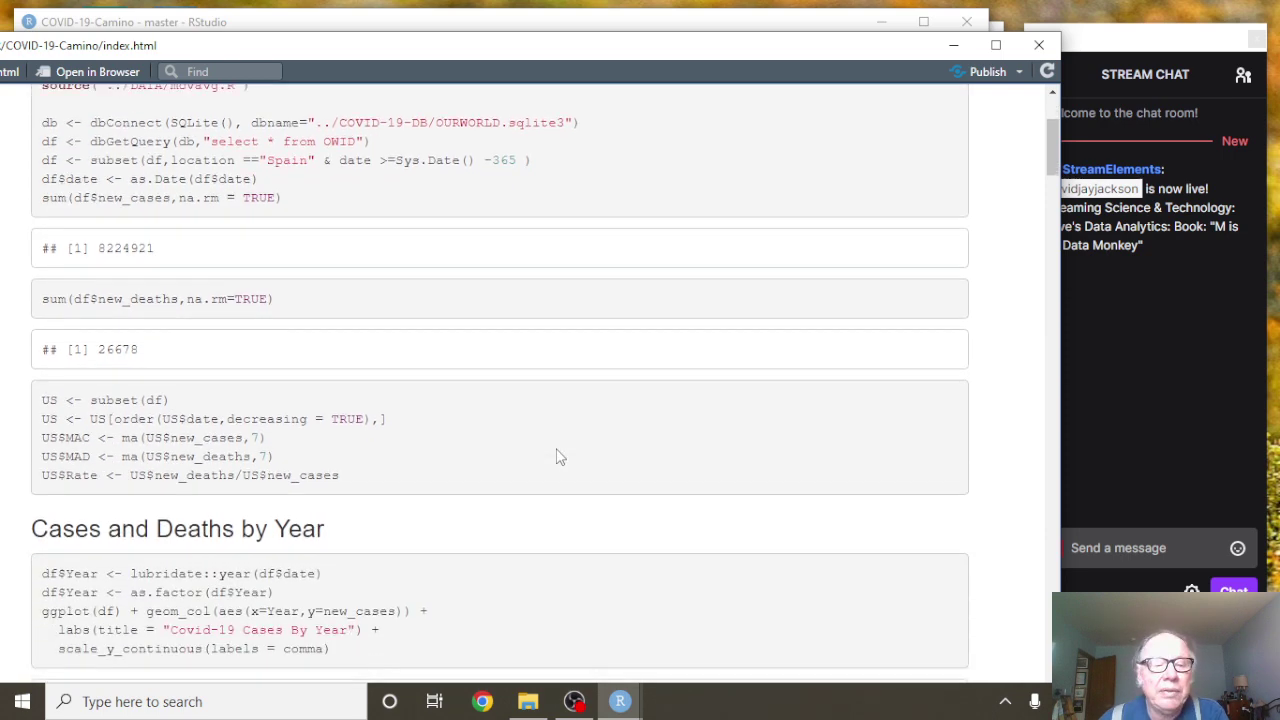
pyautogui.scroll(-4, 558, 455)
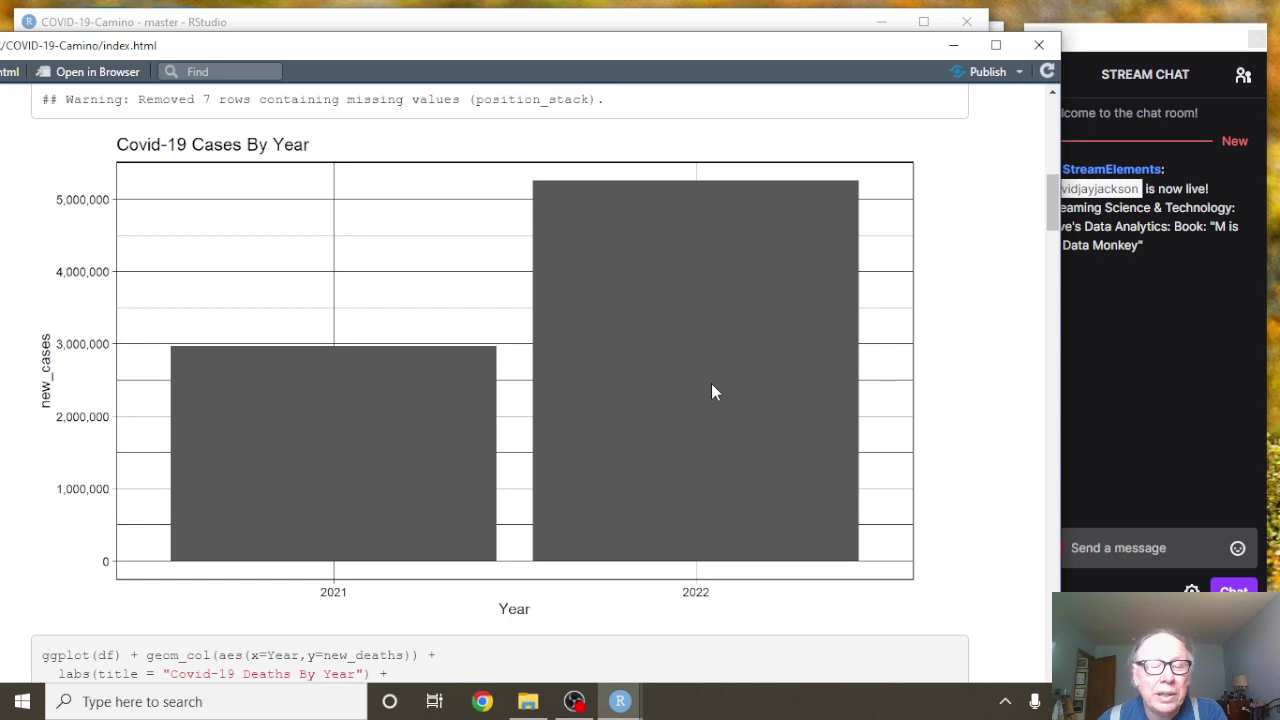
pyautogui.scroll(-1, 711, 390)
pyautogui.scroll(-4, 713, 389)
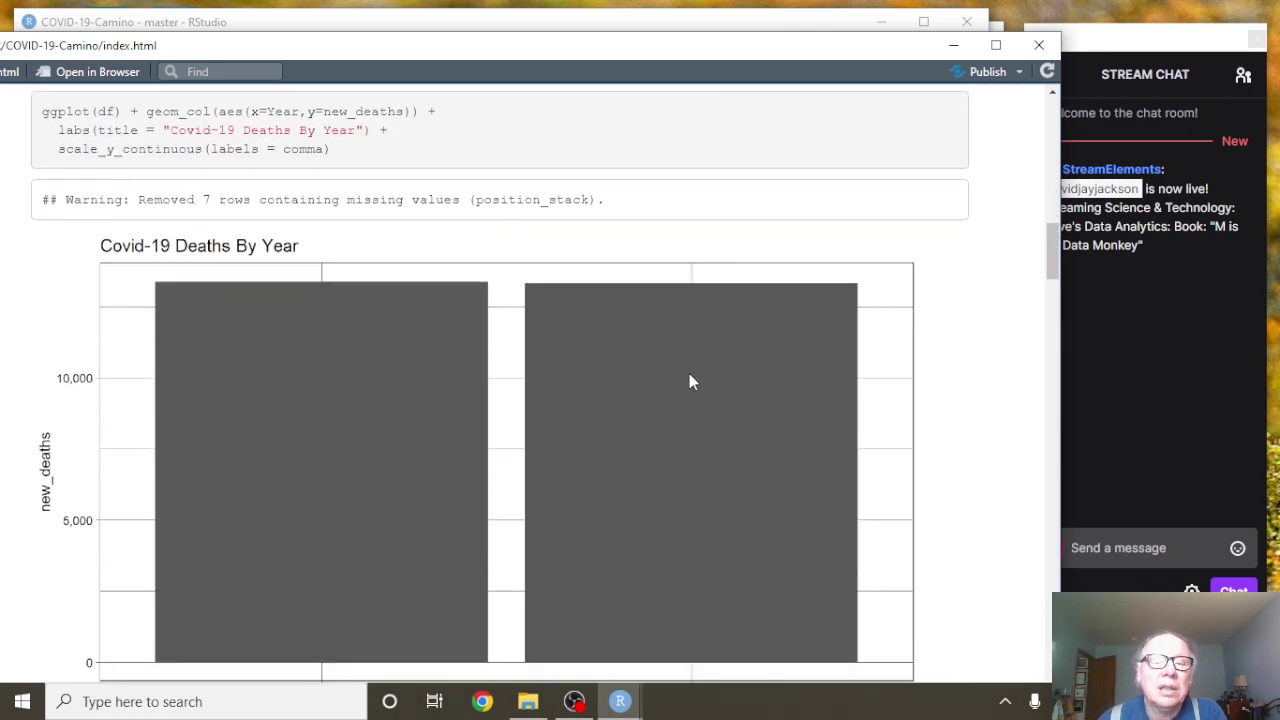
# - Examine the report's daily moving-average plots of COVID-19 cases and deaths, including the most recent data points
pyautogui.scroll(-2, 689, 381)
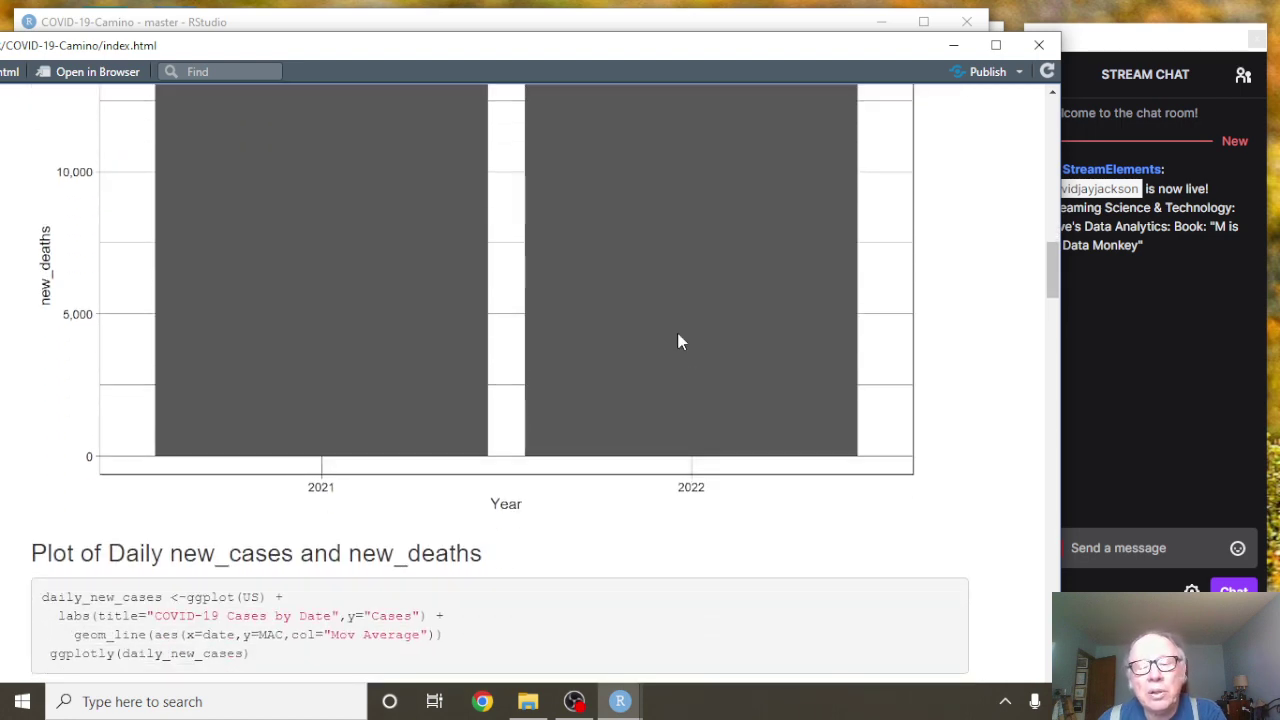
pyautogui.scroll(-3, 678, 342)
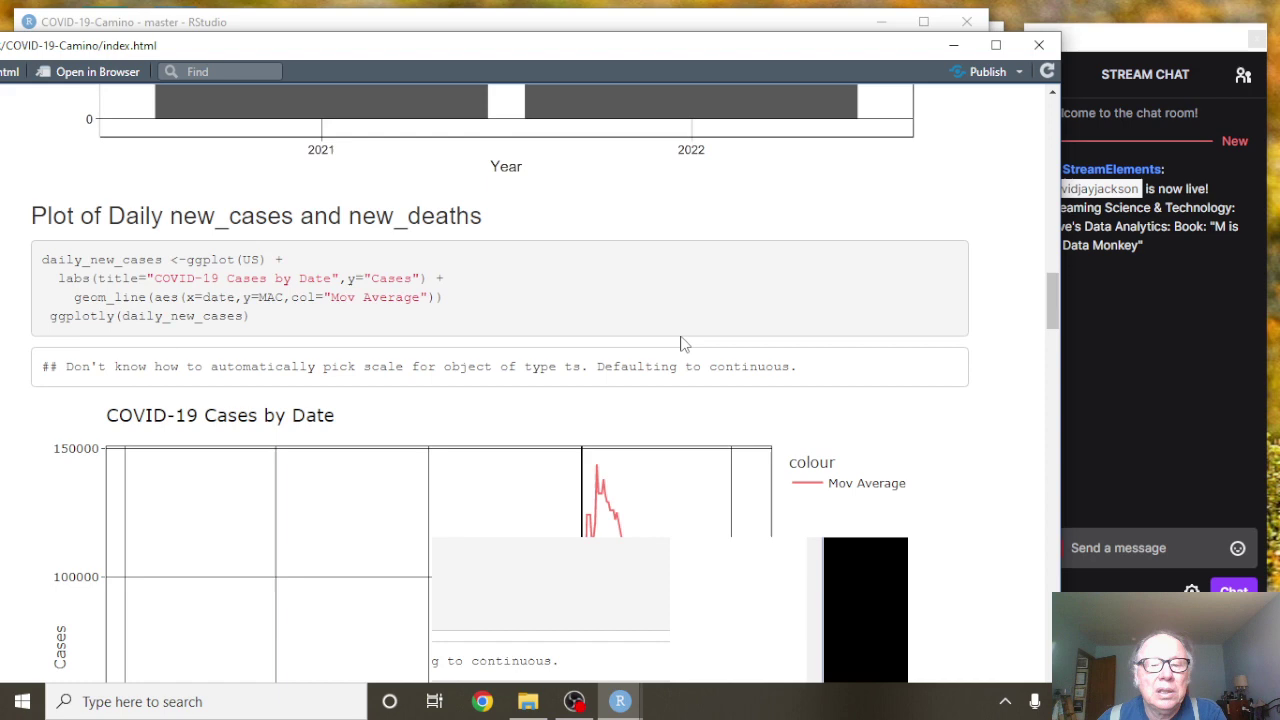
pyautogui.scroll(-3, 680, 343)
pyautogui.moveTo(733, 478)
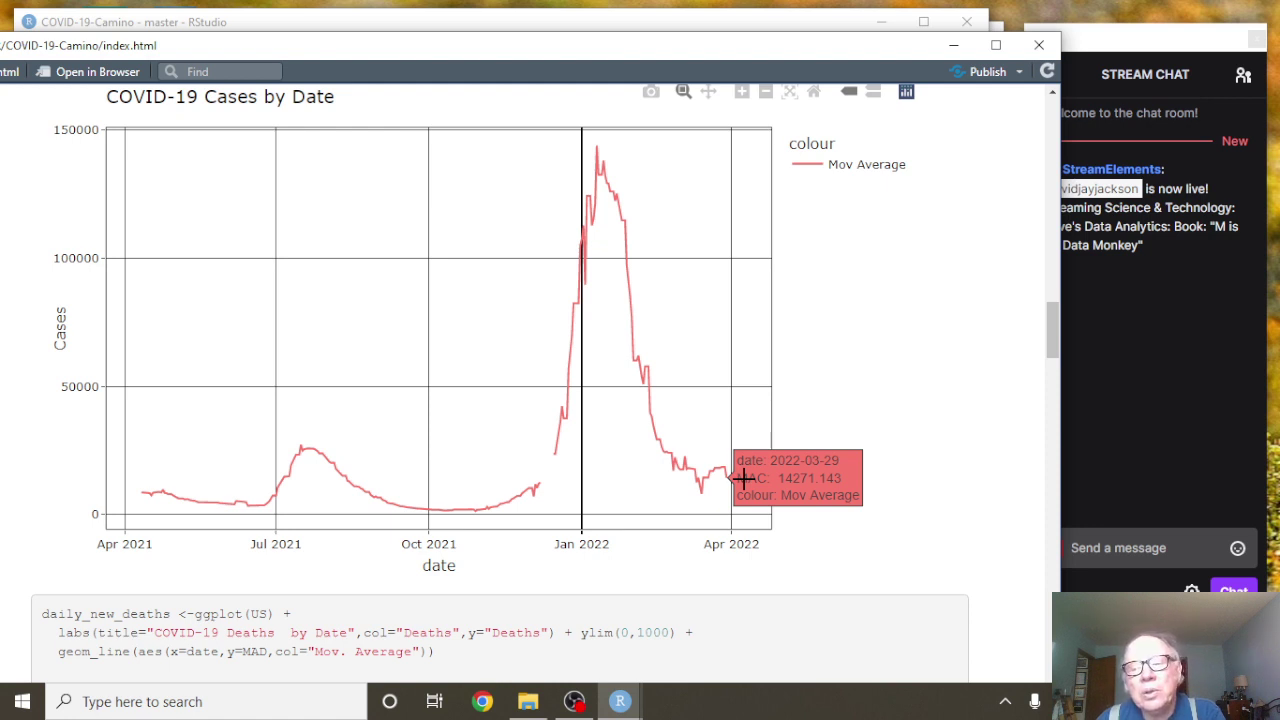
pyautogui.scroll(-3, 497, 309)
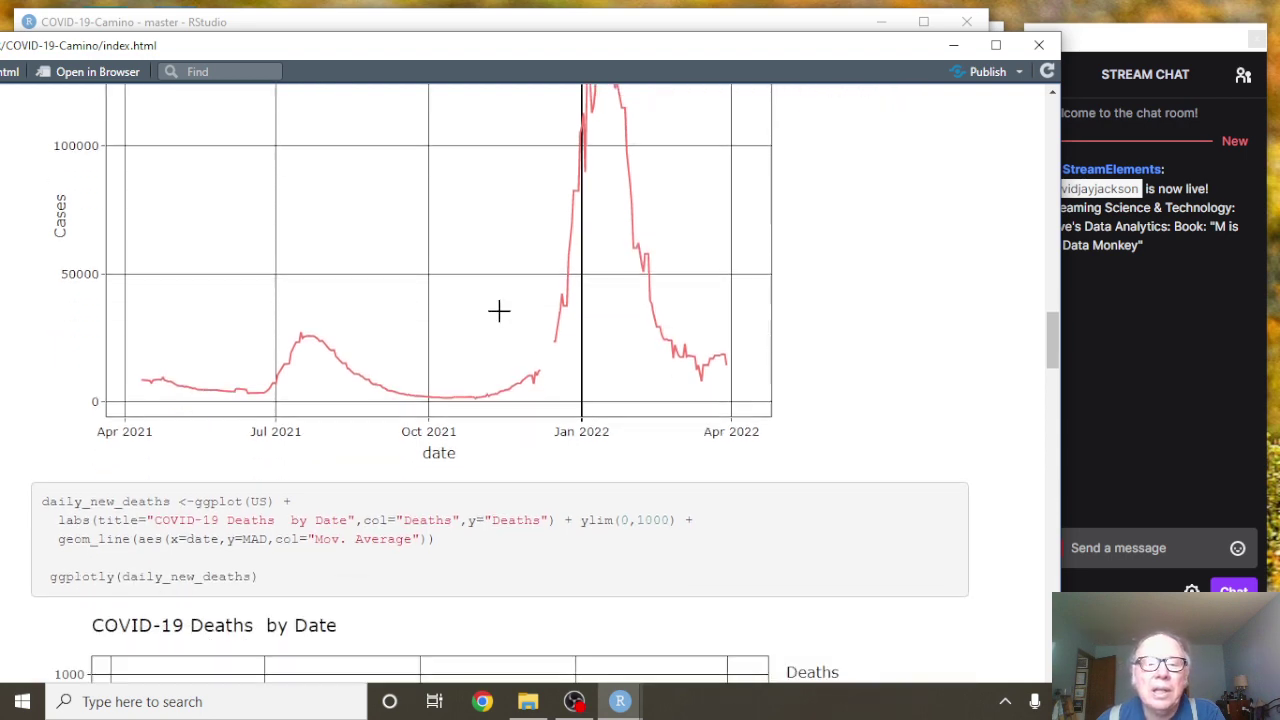
pyautogui.scroll(-4, 497, 311)
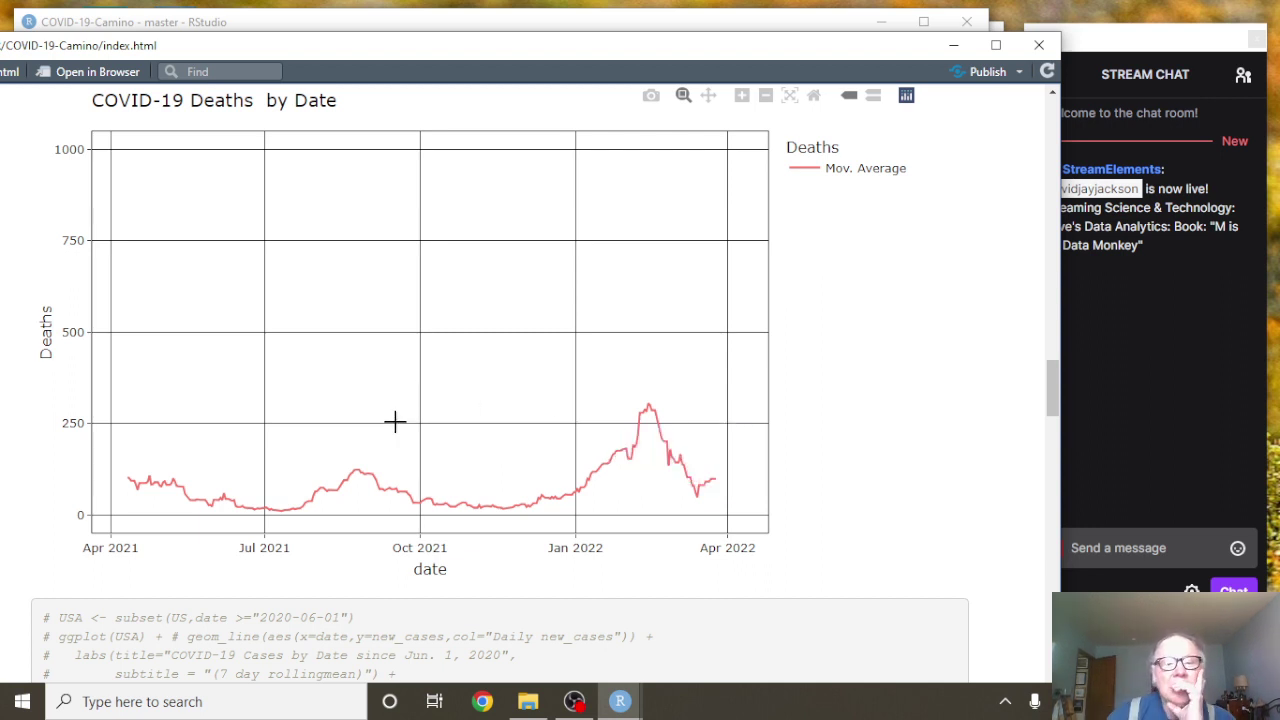
pyautogui.moveTo(139, 484)
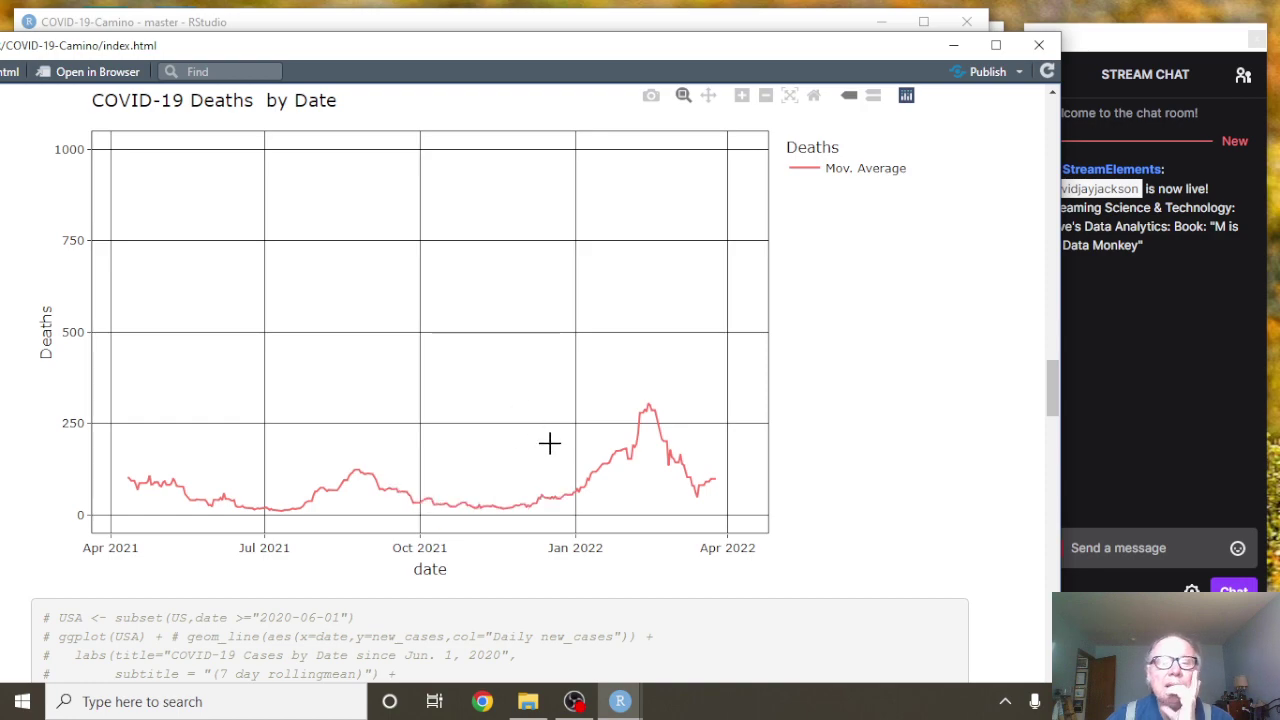
# - Examine the weekly and monthly charts of cases and deaths in the report and close the preview
pyautogui.scroll(-5, 549, 444)
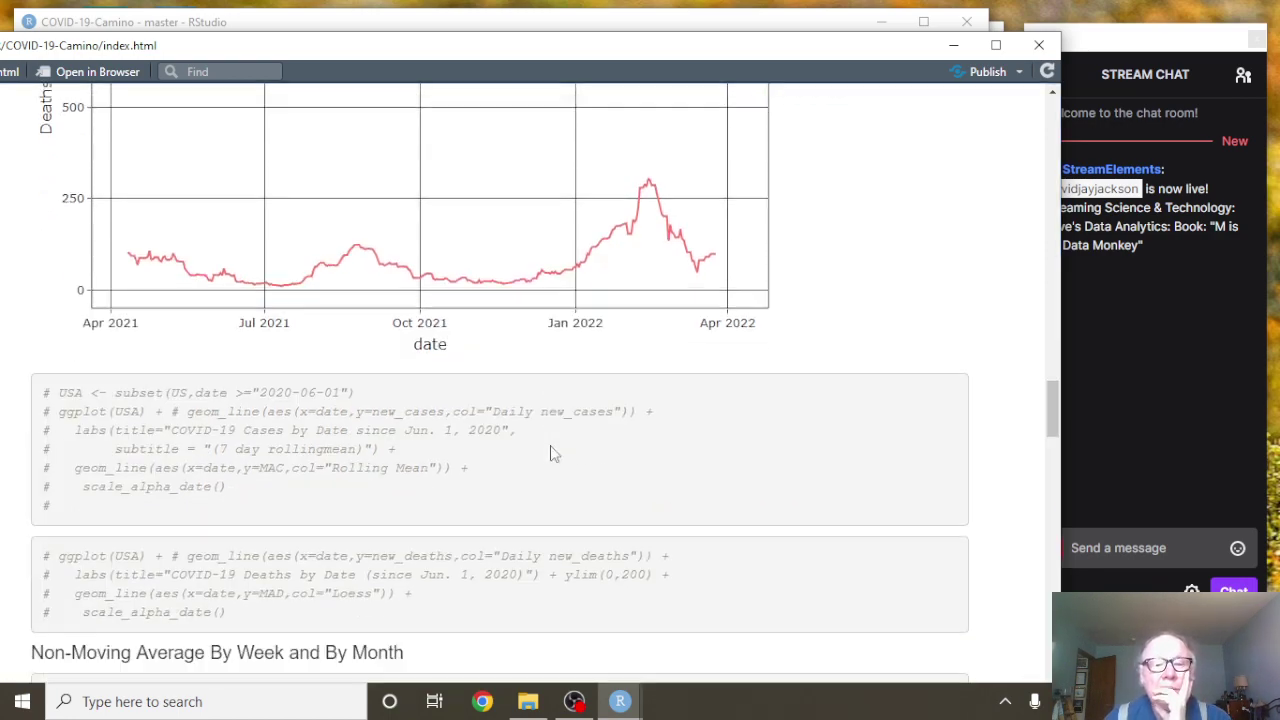
pyautogui.scroll(-5, 549, 453)
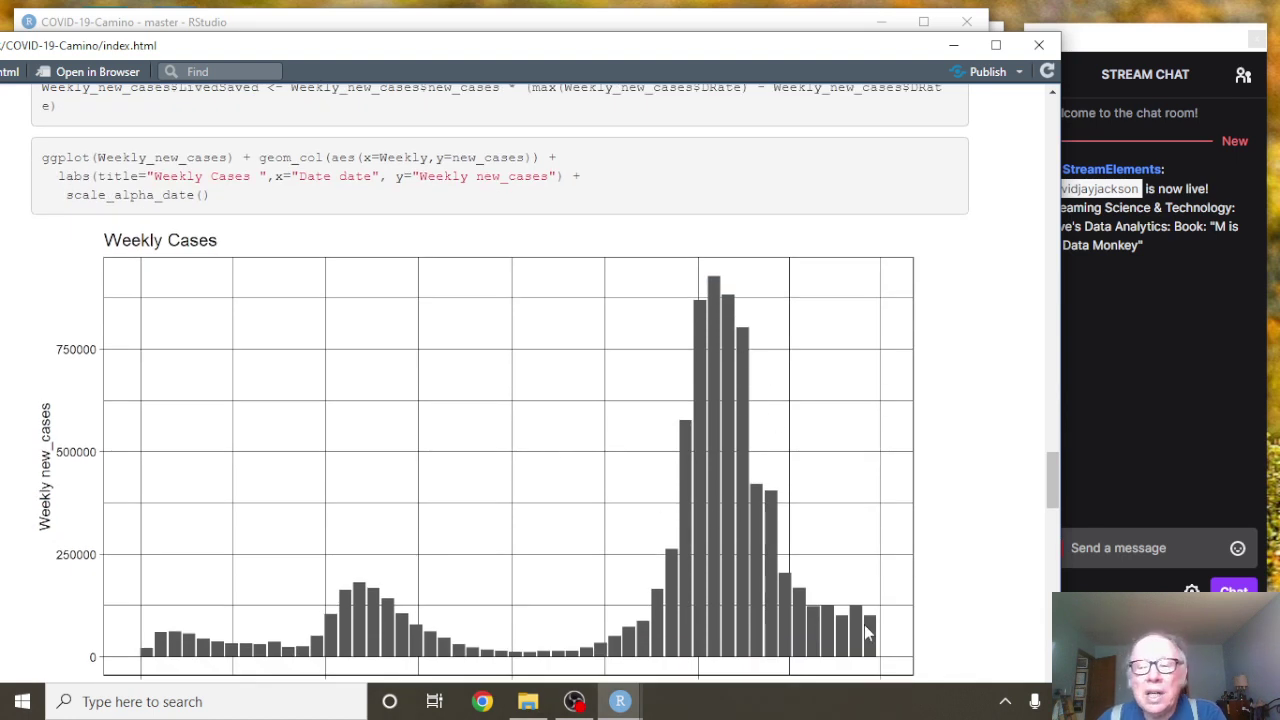
pyautogui.scroll(-3, 446, 390)
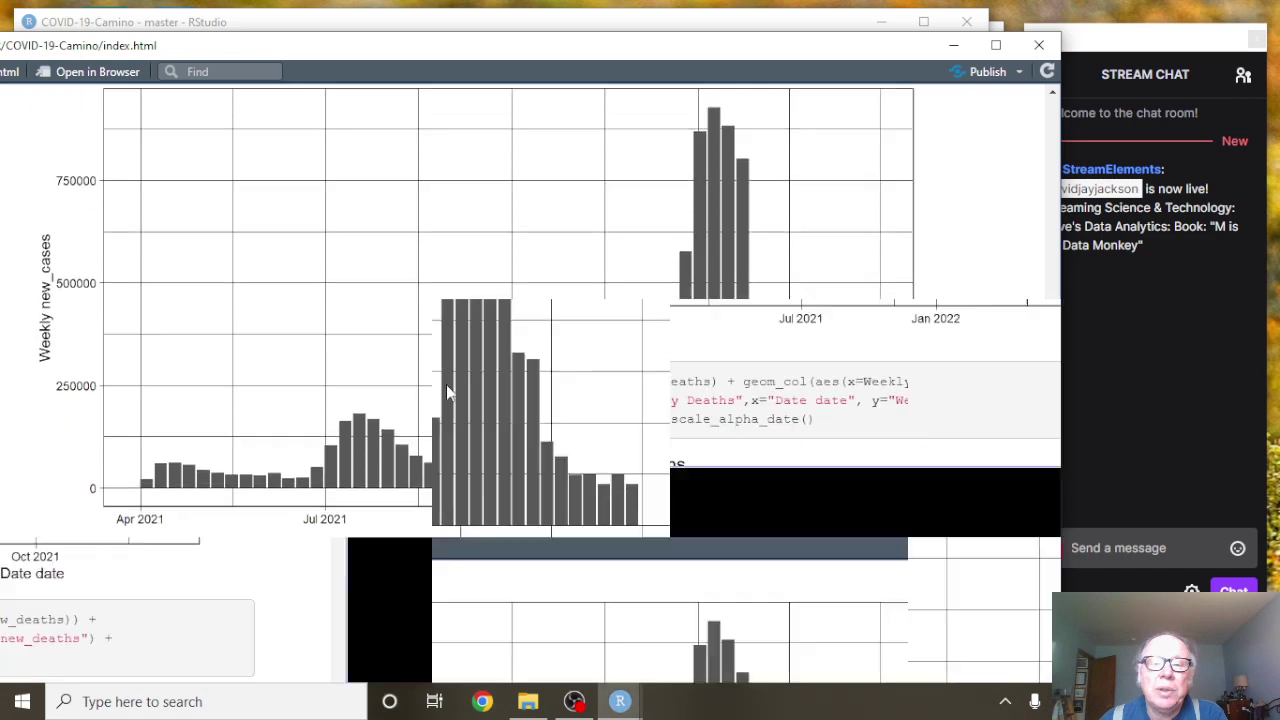
pyautogui.scroll(-5, 446, 390)
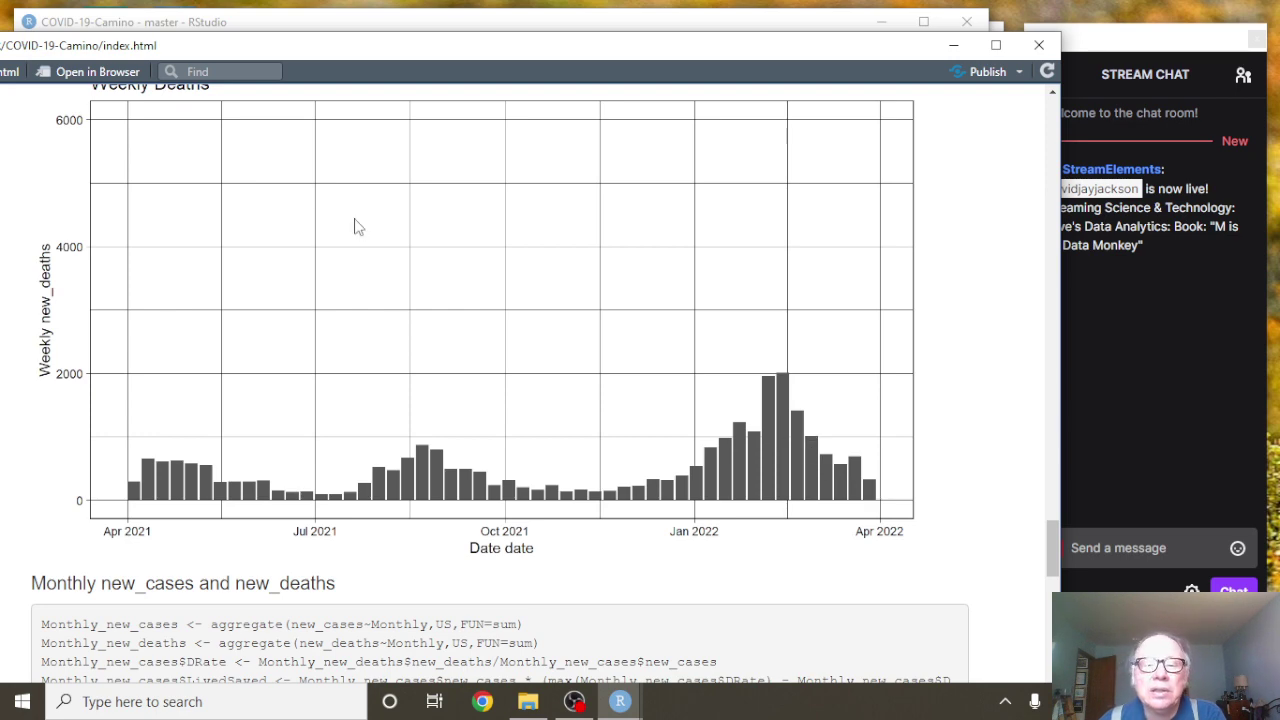
pyautogui.scroll(-2, 293, 210)
pyautogui.scroll(-8, 290, 210)
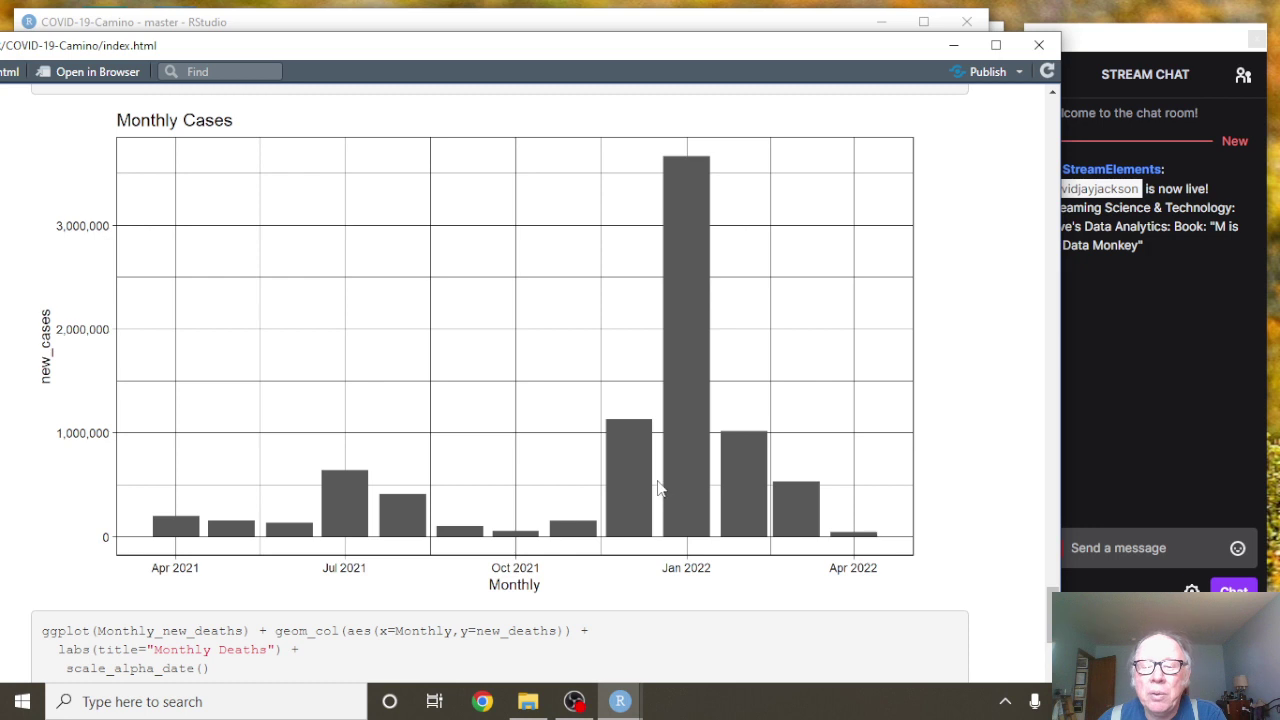
pyautogui.scroll(-1, 512, 404)
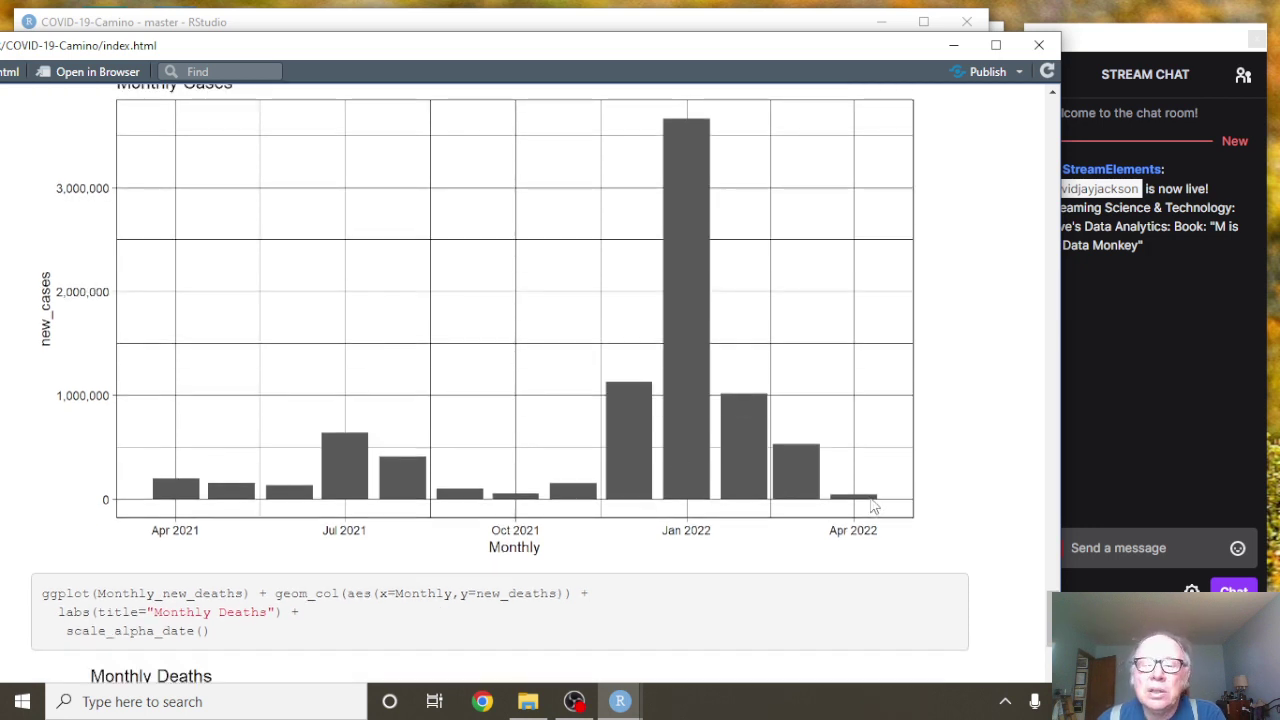
pyautogui.scroll(-5, 771, 491)
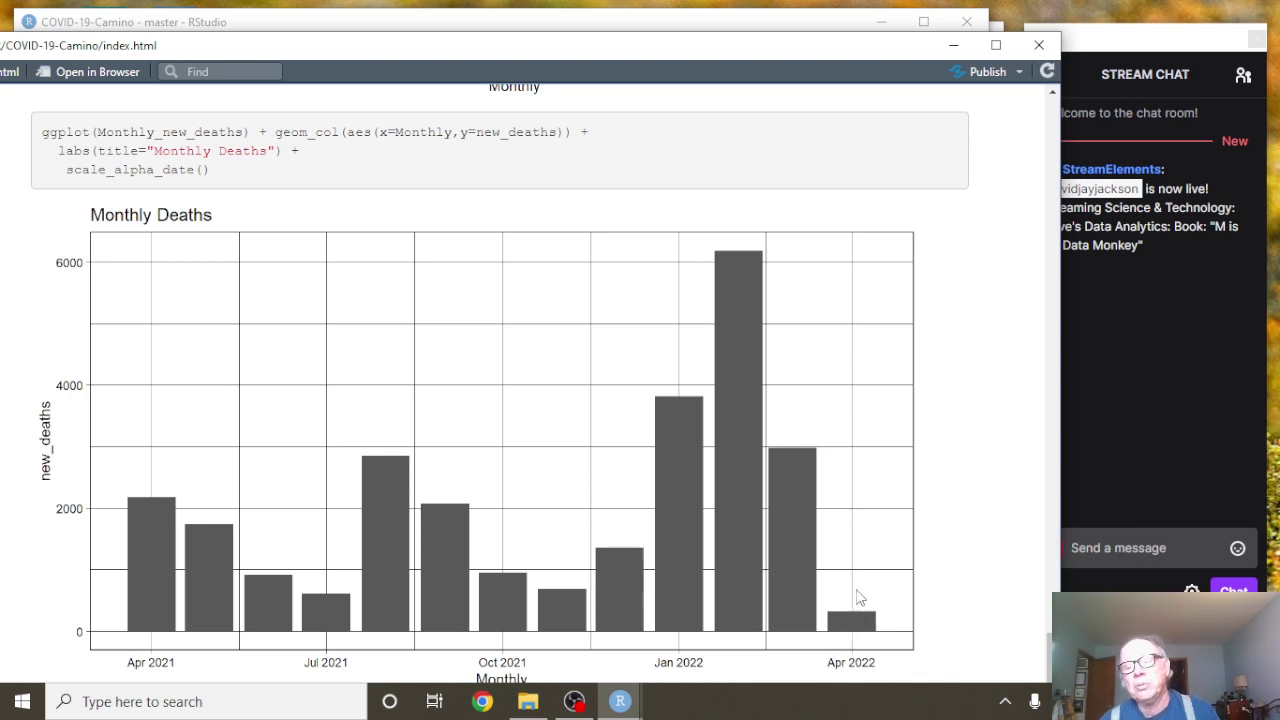
pyautogui.click(1040, 46)
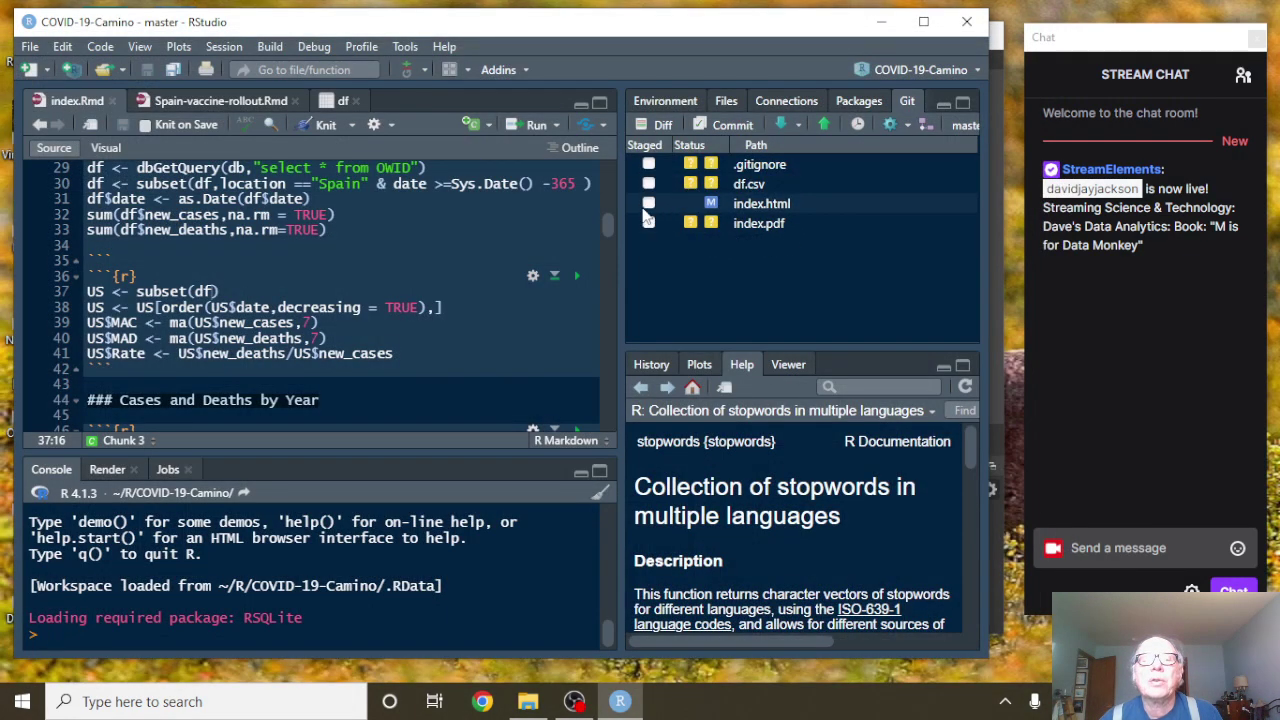
# - Stage index.html and commit it to the master branch with the message "Updated 2022-04-08"
pyautogui.click(648, 203)
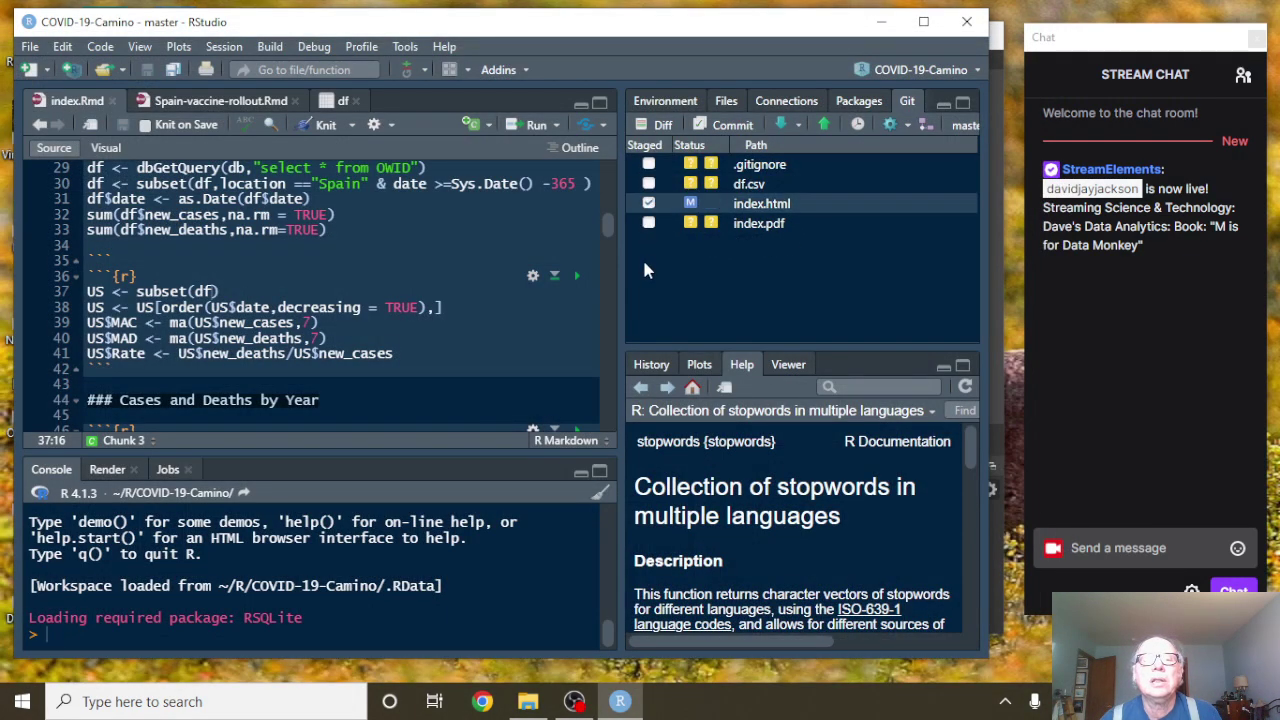
pyautogui.click(710, 127)
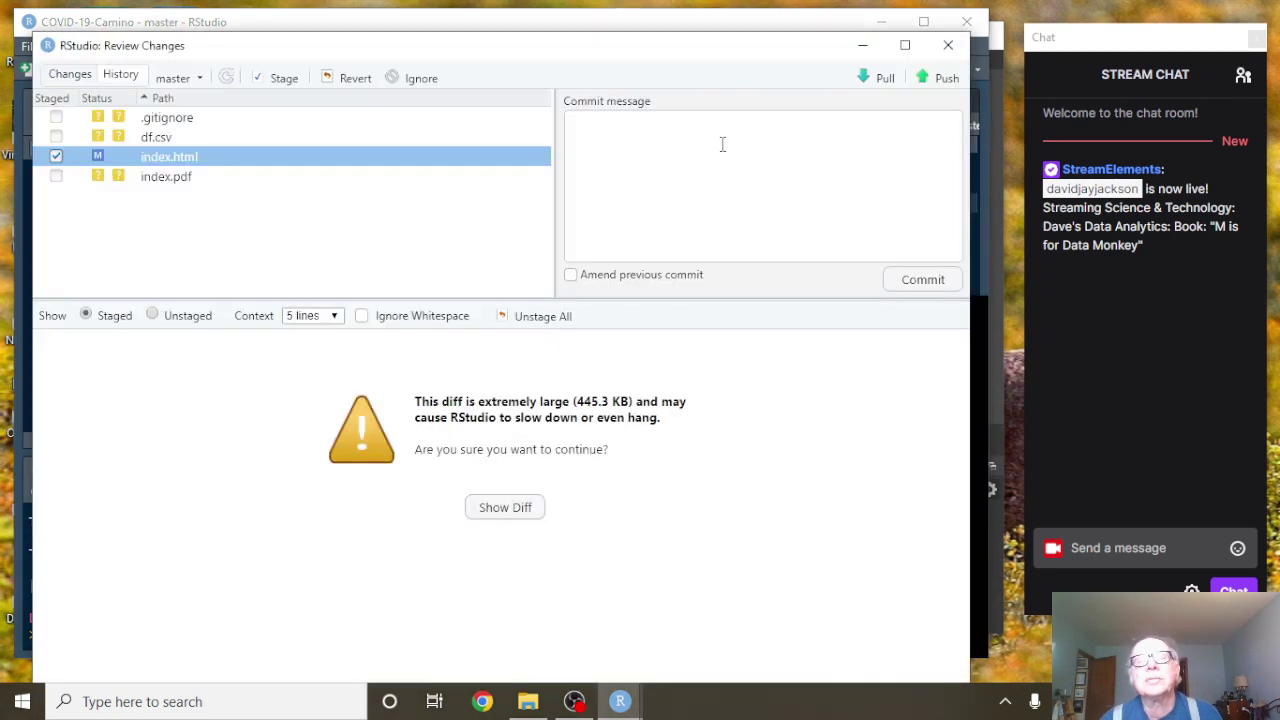
pyautogui.write('U')
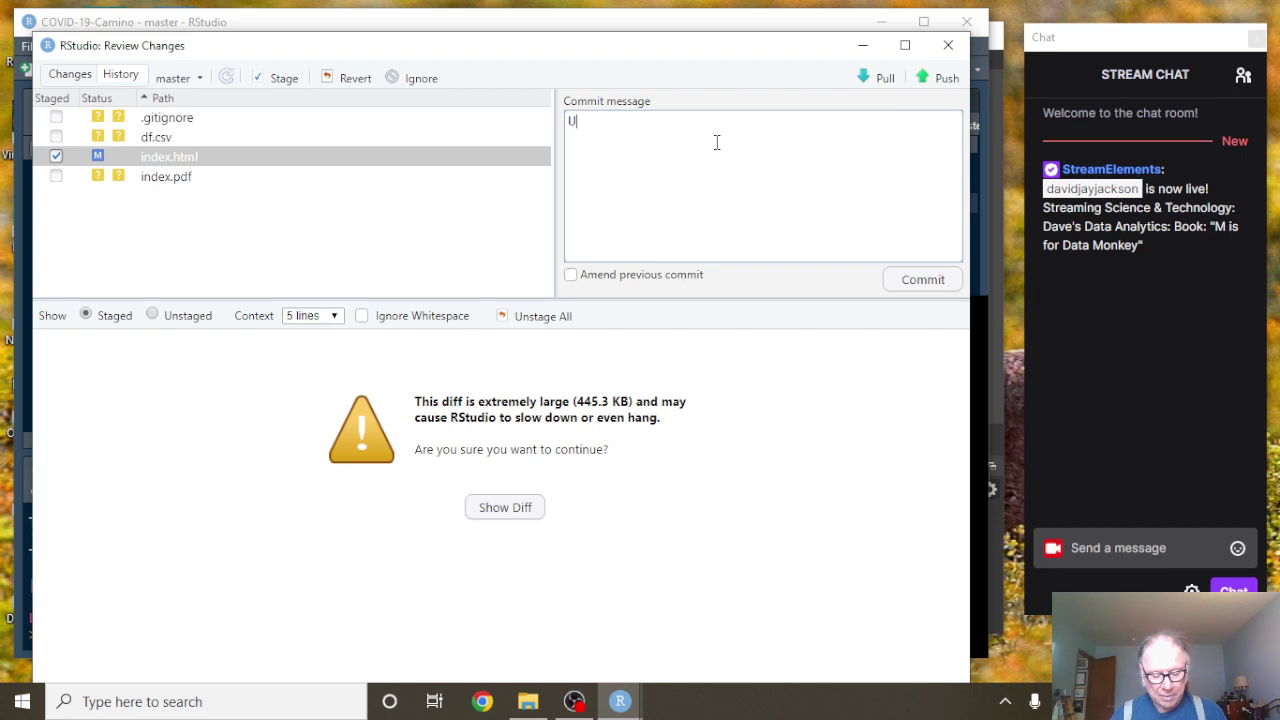
pyautogui.write('pdated')
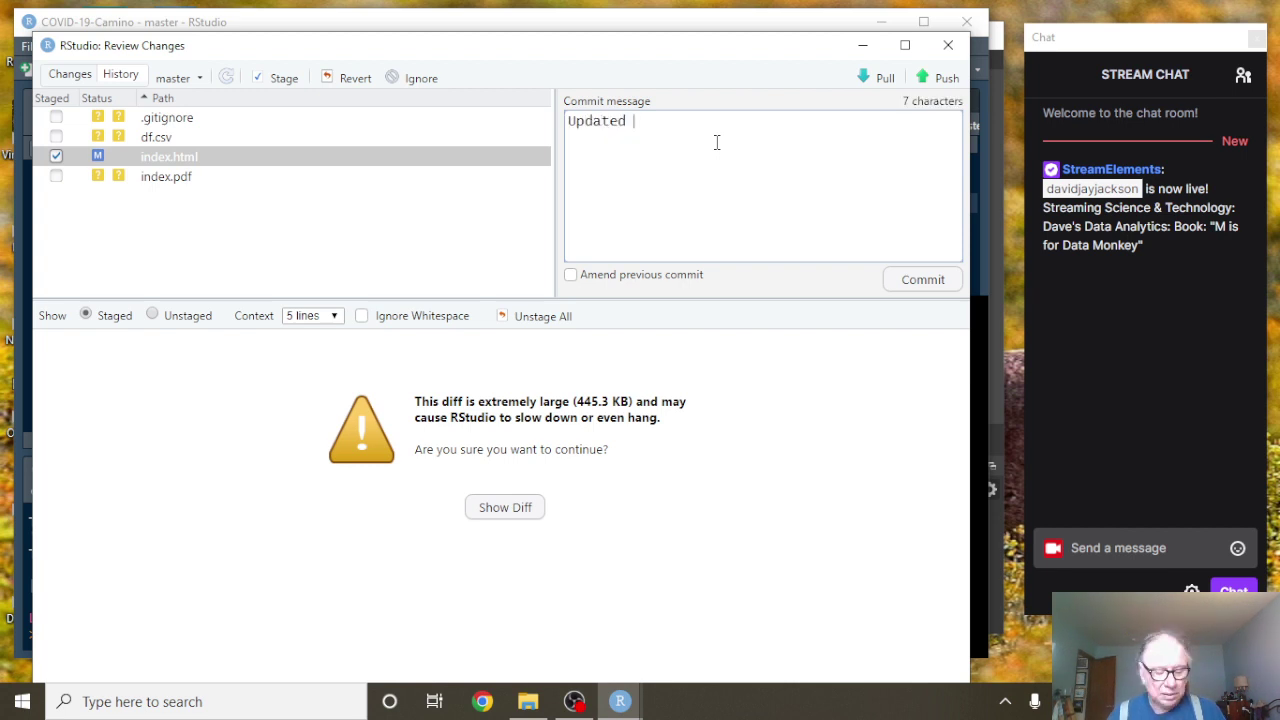
pyautogui.write(' 2022-04-08')
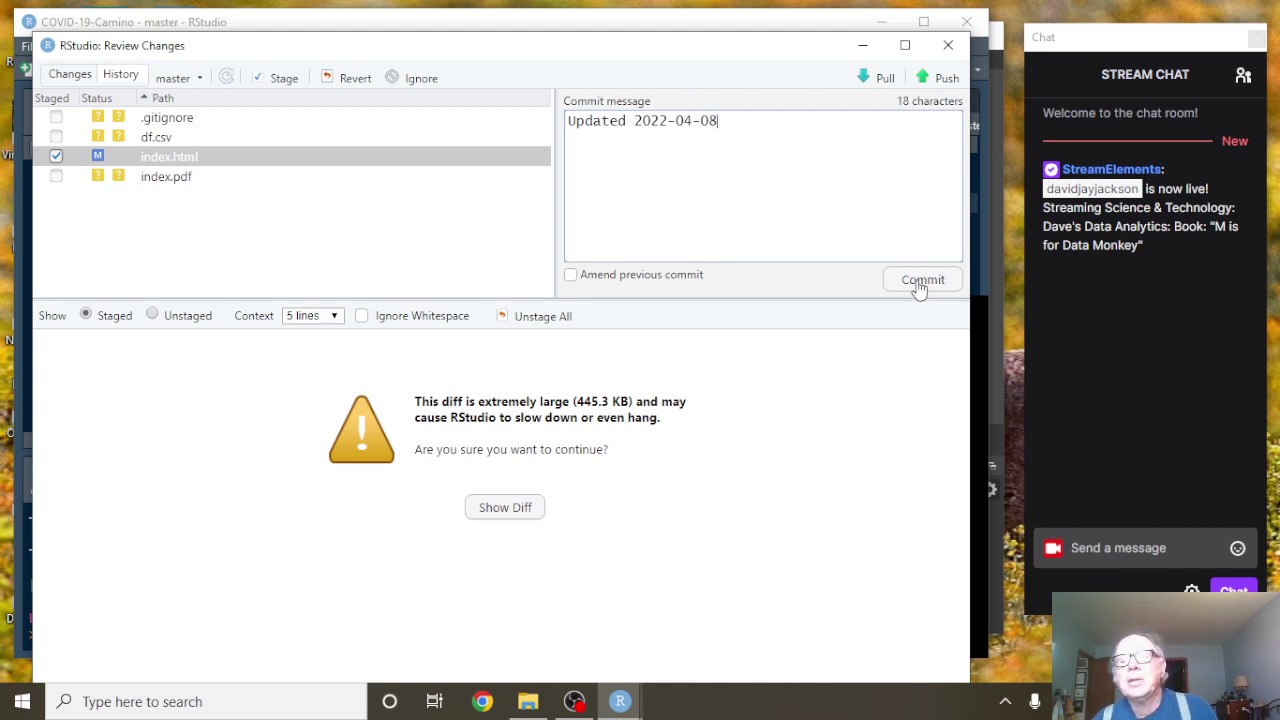
pyautogui.click(920, 284)
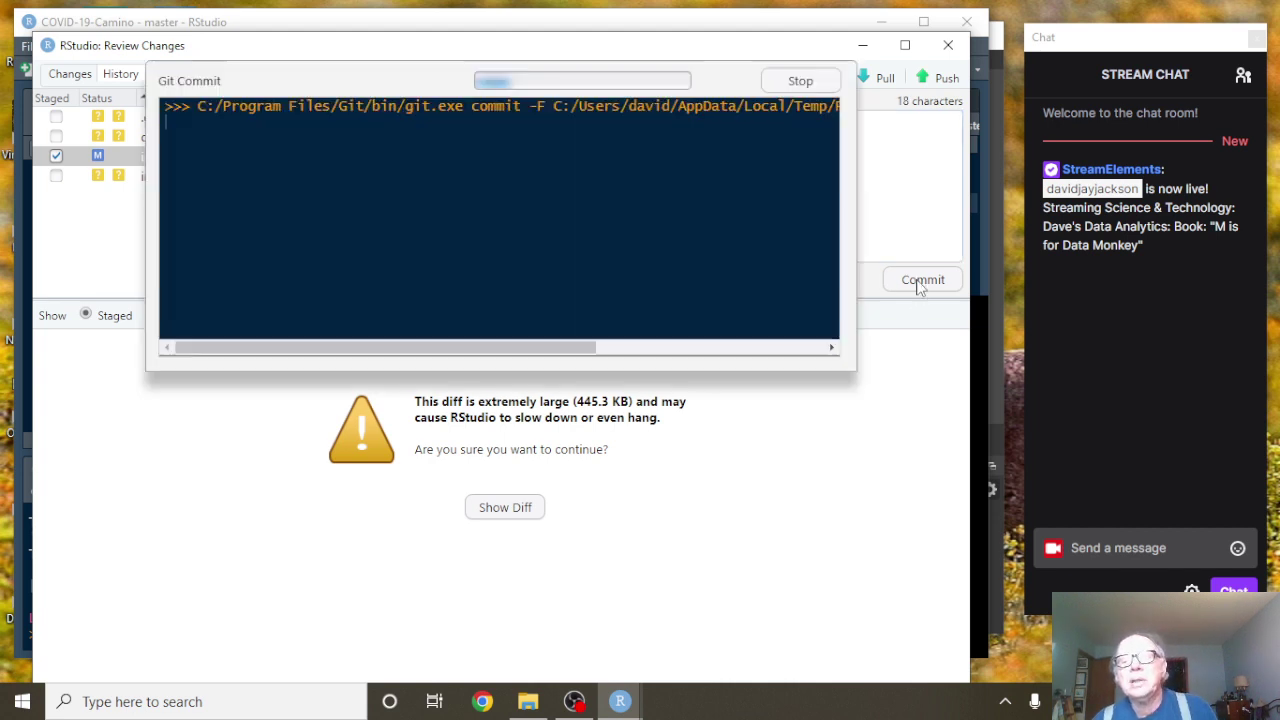